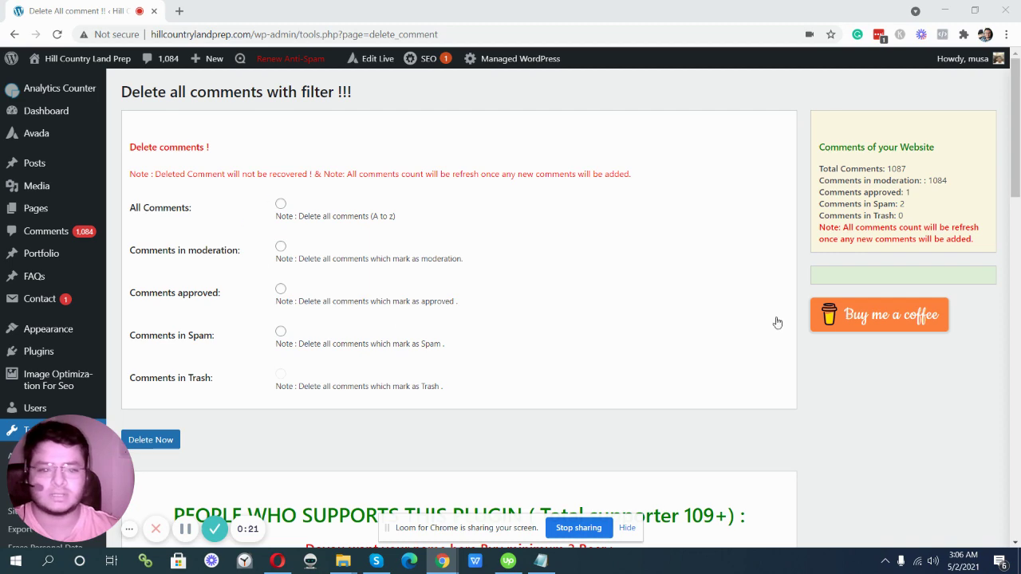
- Open the list of all comments on the site
{"action": "scroll", "coordinate": [186, 323], "scroll_direction": "down", "scroll_amount": 2}
{"action": "scroll", "coordinate": [186, 323], "scroll_direction": "up", "scroll_amount": 2}
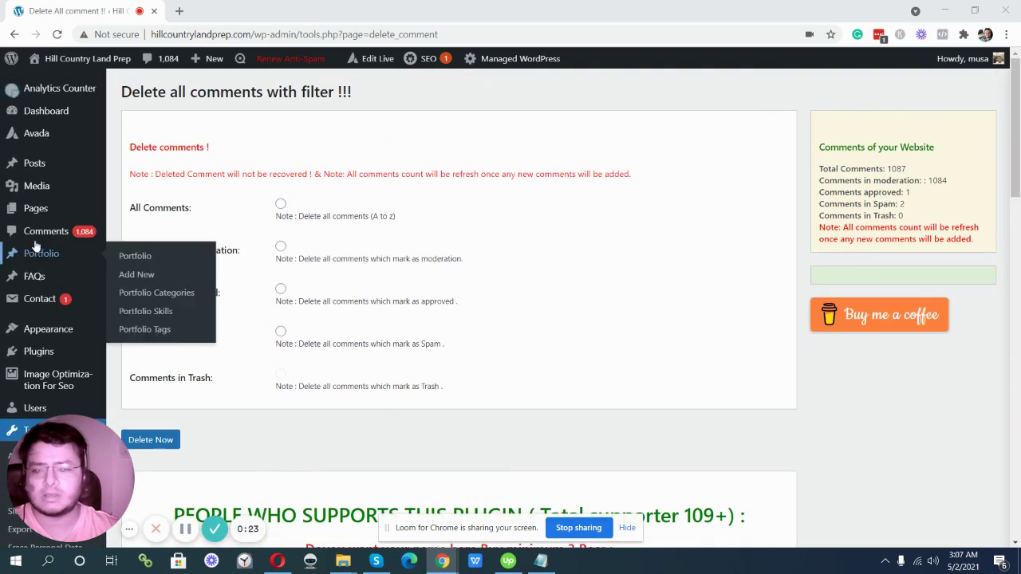
{"action": "mouse_move", "coordinate": [40, 239]}
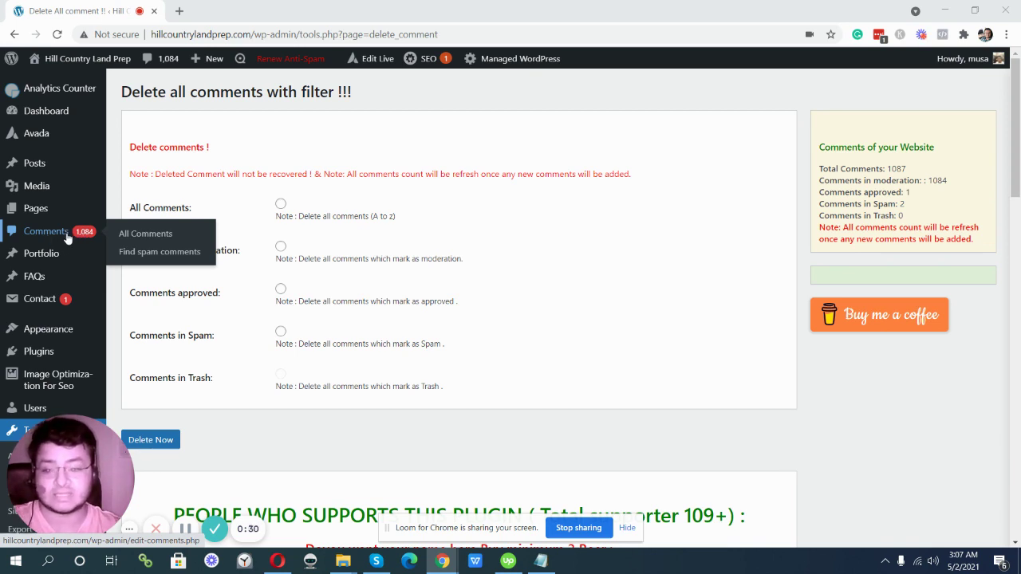
{"action": "left_click", "coordinate": [69, 239]}
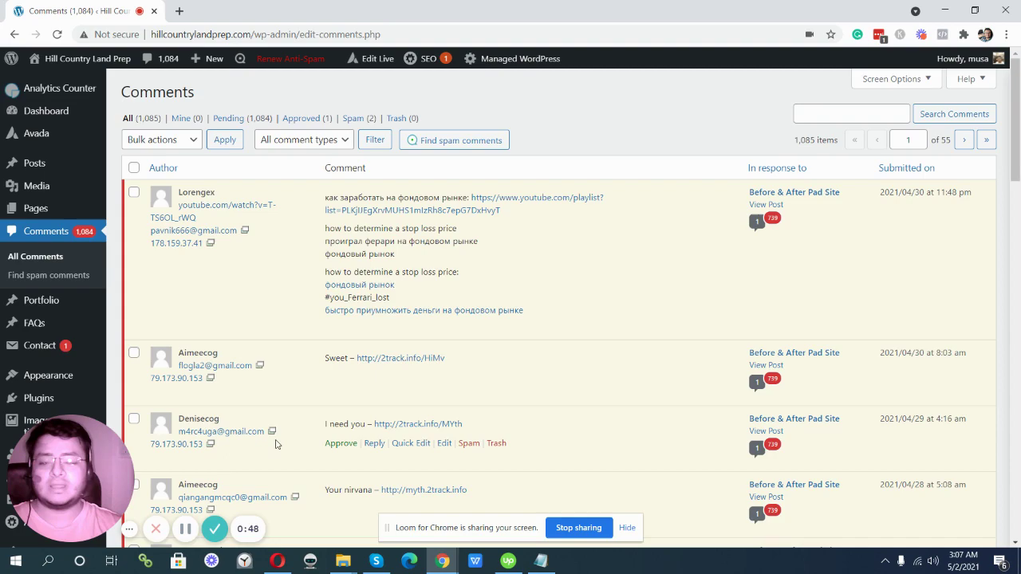
- Look through the first page of the comments list for spam comments, down to its last entry
{"action": "scroll", "coordinate": [383, 430], "scroll_direction": "down", "scroll_amount": 4}
{"action": "scroll", "coordinate": [396, 334], "scroll_direction": "down", "scroll_amount": 5}
{"action": "scroll", "coordinate": [395, 335], "scroll_direction": "up", "scroll_amount": 9}
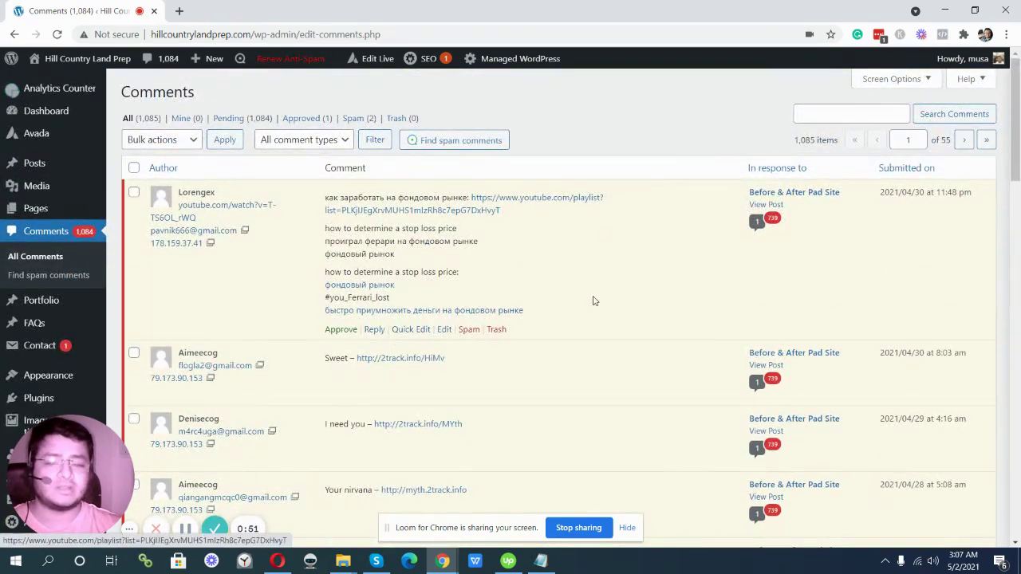
{"action": "scroll", "coordinate": [450, 304], "scroll_direction": "down", "scroll_amount": 1}
{"action": "scroll", "coordinate": [450, 304], "scroll_direction": "down", "scroll_amount": 3}
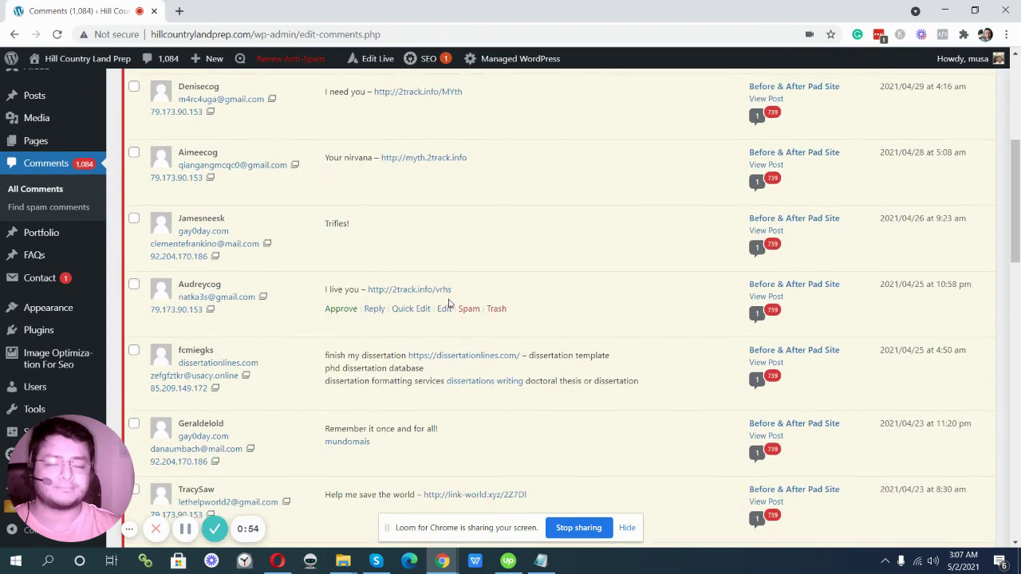
{"action": "scroll", "coordinate": [451, 302], "scroll_direction": "up", "scroll_amount": 4}
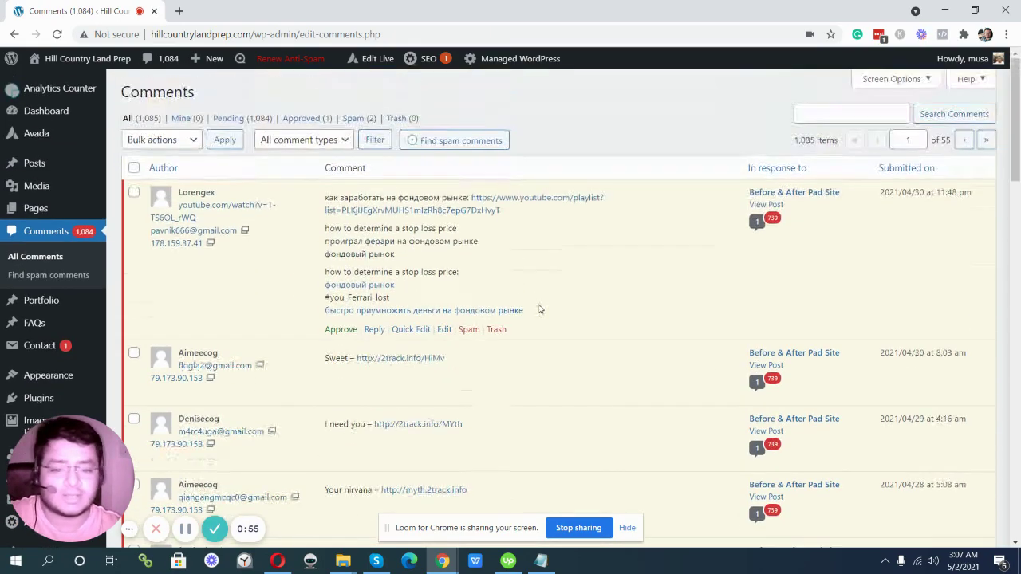
{"action": "scroll", "coordinate": [545, 307], "scroll_direction": "down", "scroll_amount": 7}
{"action": "scroll", "coordinate": [547, 301], "scroll_direction": "down", "scroll_amount": 7}
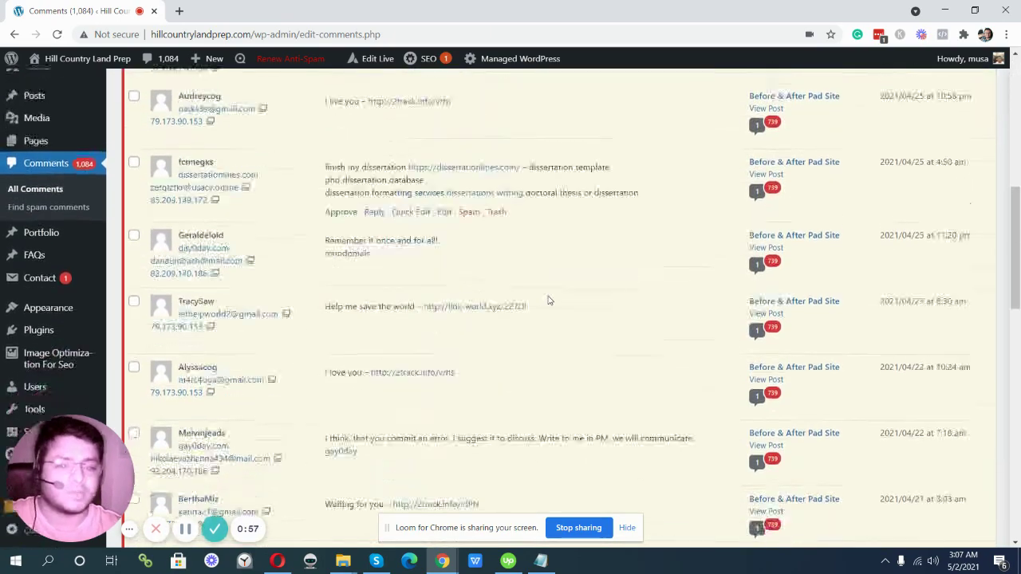
{"action": "scroll", "coordinate": [548, 296], "scroll_direction": "down", "scroll_amount": 4}
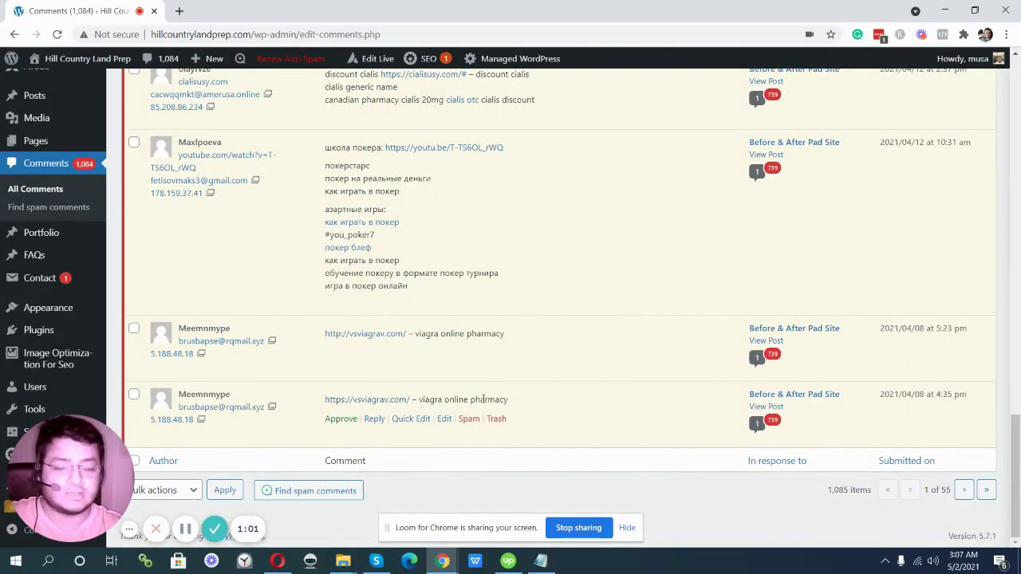
{"action": "scroll", "coordinate": [587, 343], "scroll_direction": "up", "scroll_amount": 11}
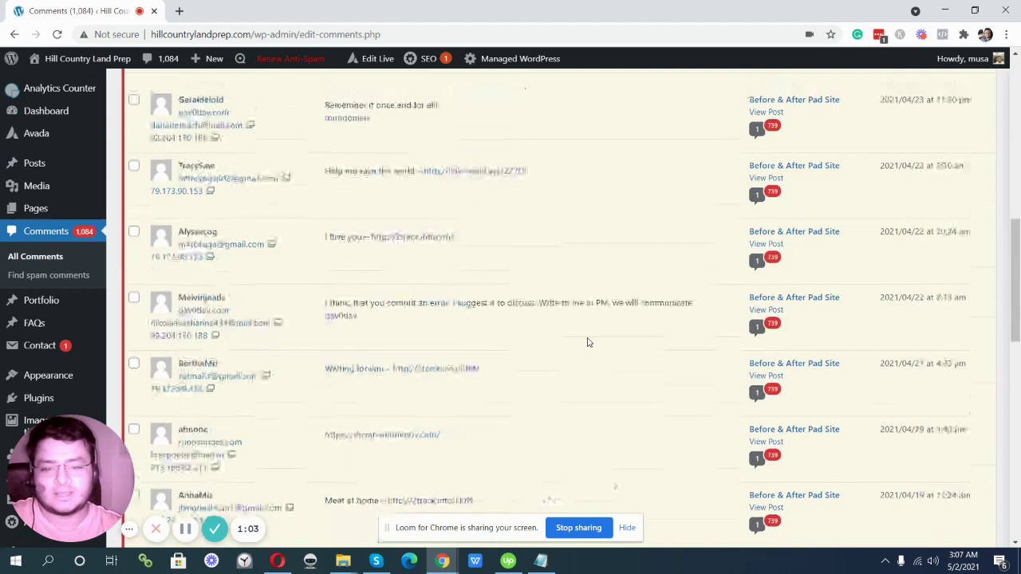
- Return to the comment deletion page and open the installed plugins list in a new tab
{"action": "left_click", "coordinate": [15, 34]}
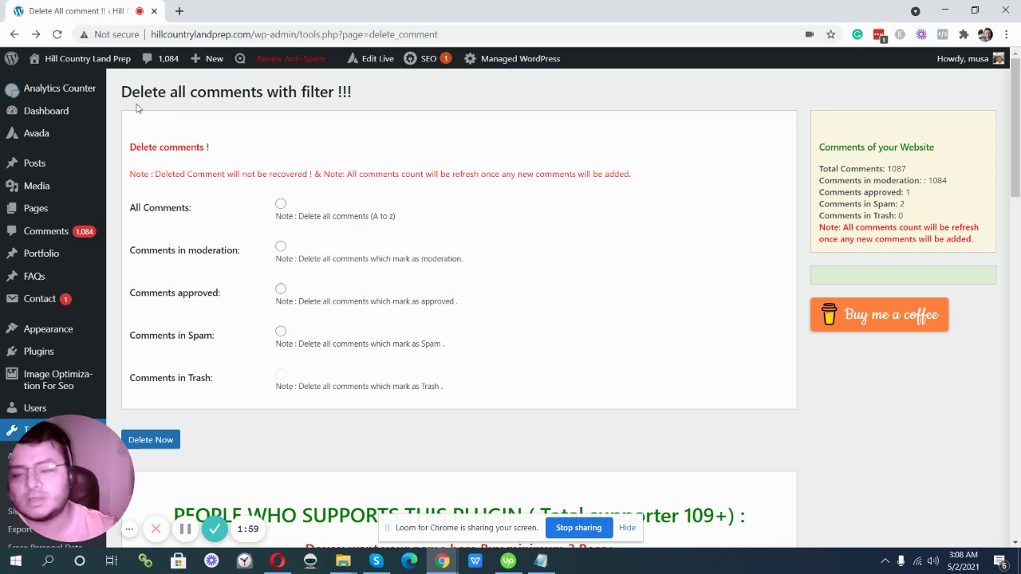
{"action": "scroll", "coordinate": [59, 239], "scroll_direction": "down", "scroll_amount": 4}
{"action": "scroll", "coordinate": [57, 232], "scroll_direction": "up", "scroll_amount": 1}
{"action": "mouse_move", "coordinate": [52, 221]}
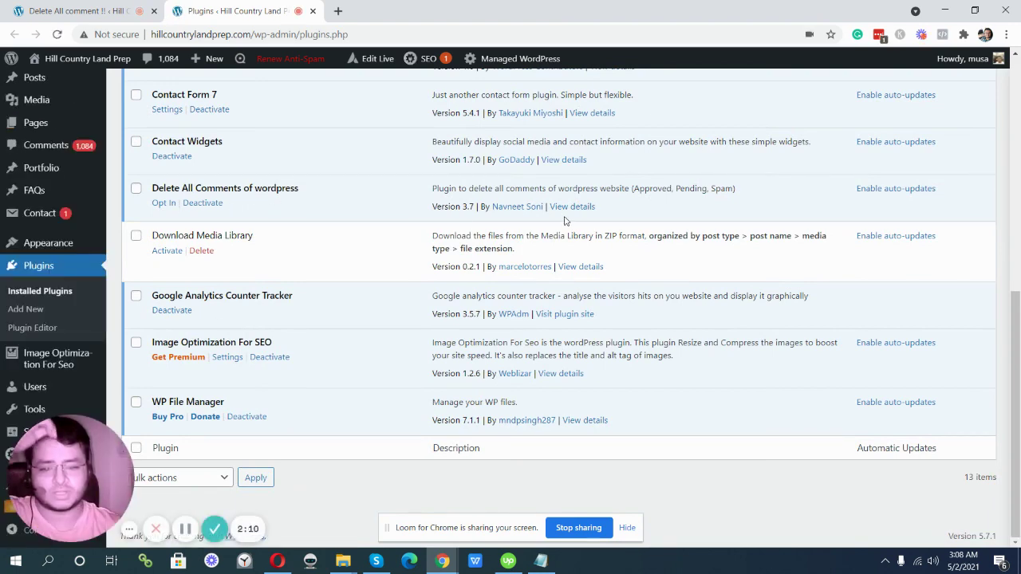
{"action": "scroll", "coordinate": [565, 221], "scroll_direction": "up", "scroll_amount": 3}
{"action": "scroll", "coordinate": [70, 307], "scroll_direction": "down", "scroll_amount": 3}
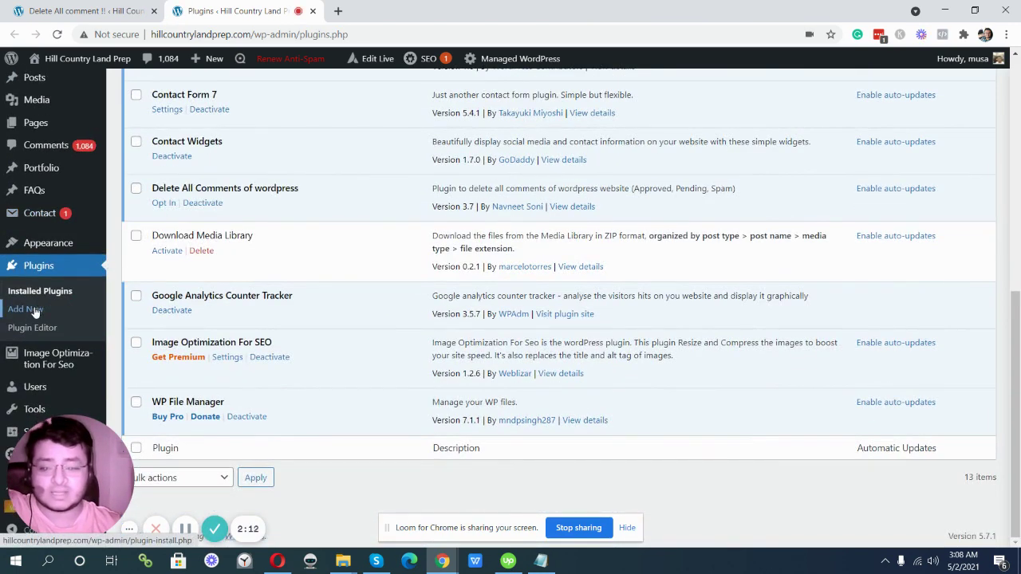
- Open the Add Plugins page in a new tab and search for "delete all comments"
{"action": "middle_click", "coordinate": [26, 309]}
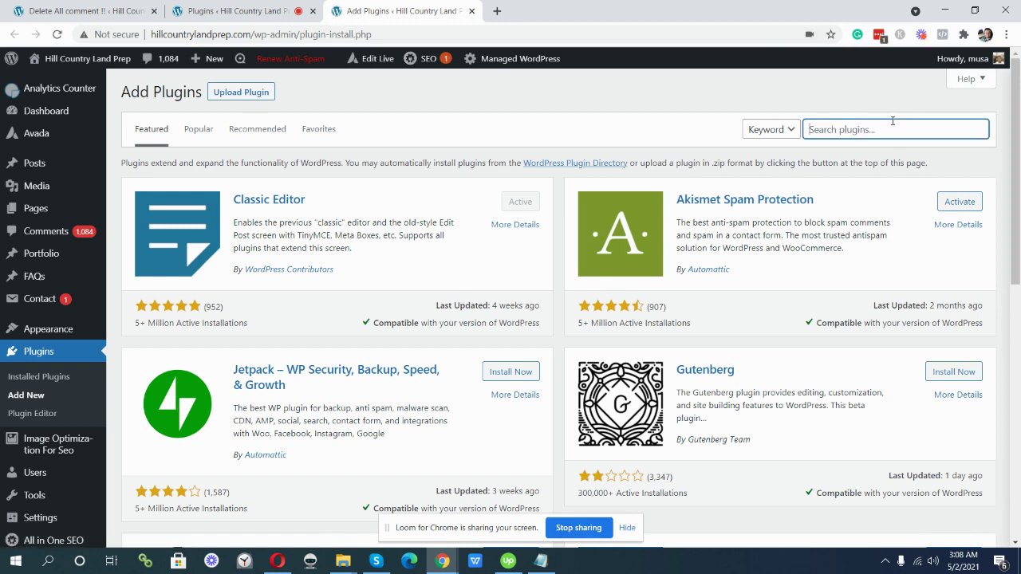
{"action": "type", "text": "del"}
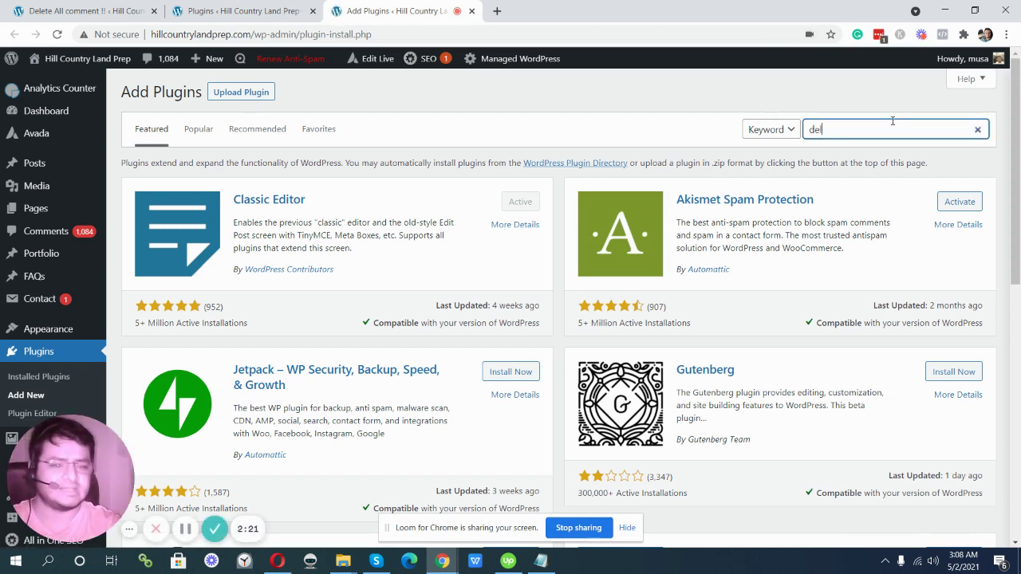
{"action": "type", "text": "ete all commen"}
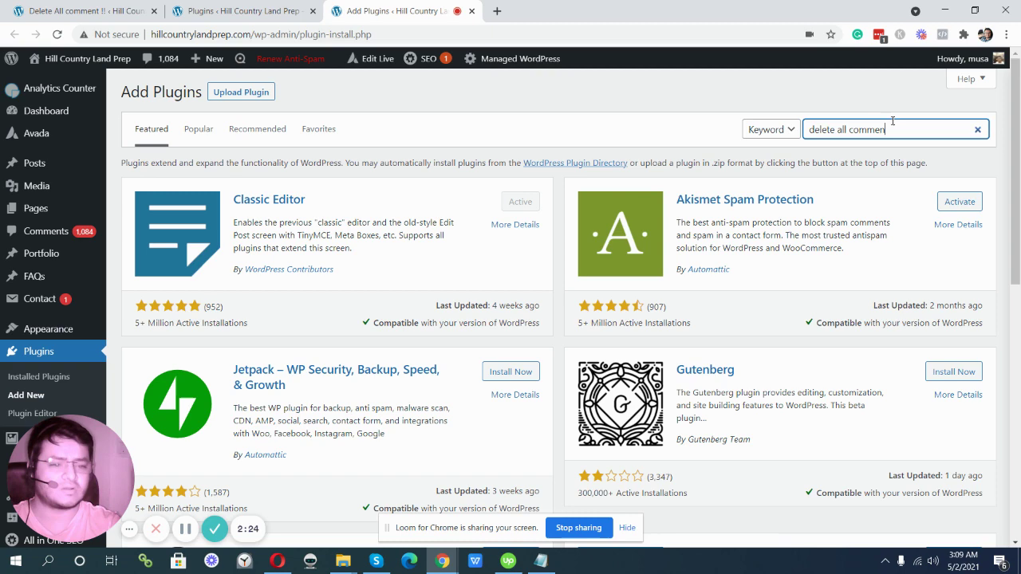
{"action": "type", "text": "ts"}
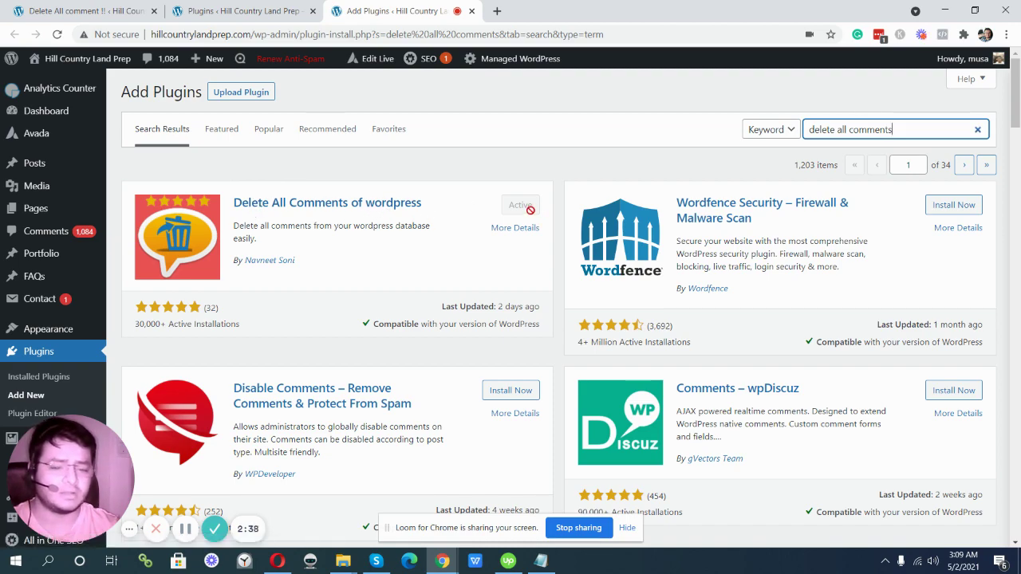
- Examine the plugin search results, comparing Delete All Comments of wordpress with the other comment plugins listed
{"action": "scroll", "coordinate": [510, 223], "scroll_direction": "down", "scroll_amount": 3}
{"action": "scroll", "coordinate": [862, 252], "scroll_direction": "up", "scroll_amount": 3}
{"action": "scroll", "coordinate": [341, 279], "scroll_direction": "down", "scroll_amount": 2}
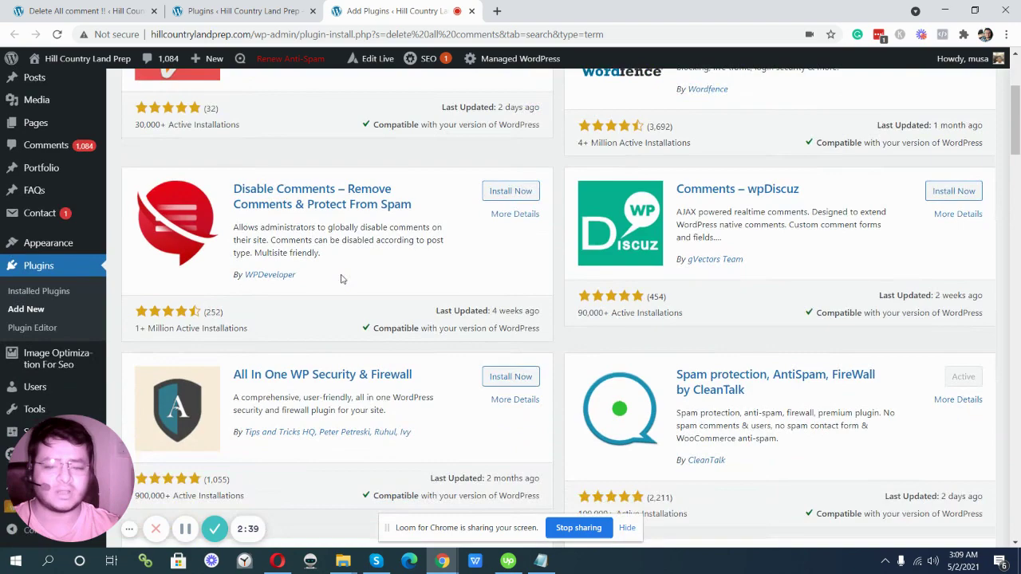
{"action": "scroll", "coordinate": [341, 279], "scroll_direction": "up", "scroll_amount": 3}
{"action": "scroll", "coordinate": [335, 335], "scroll_direction": "down", "scroll_amount": 2}
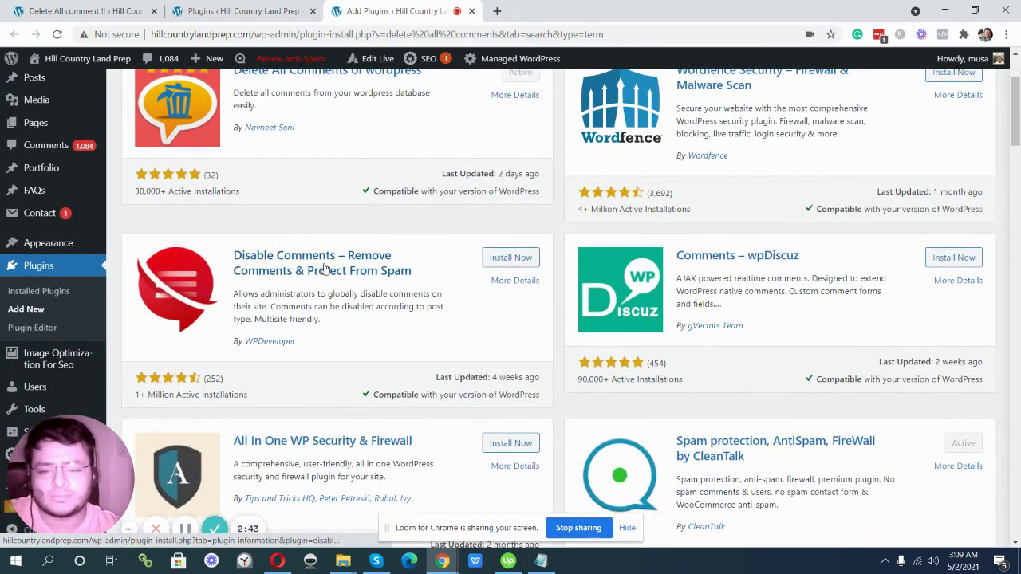
{"action": "scroll", "coordinate": [323, 269], "scroll_direction": "up", "scroll_amount": 2}
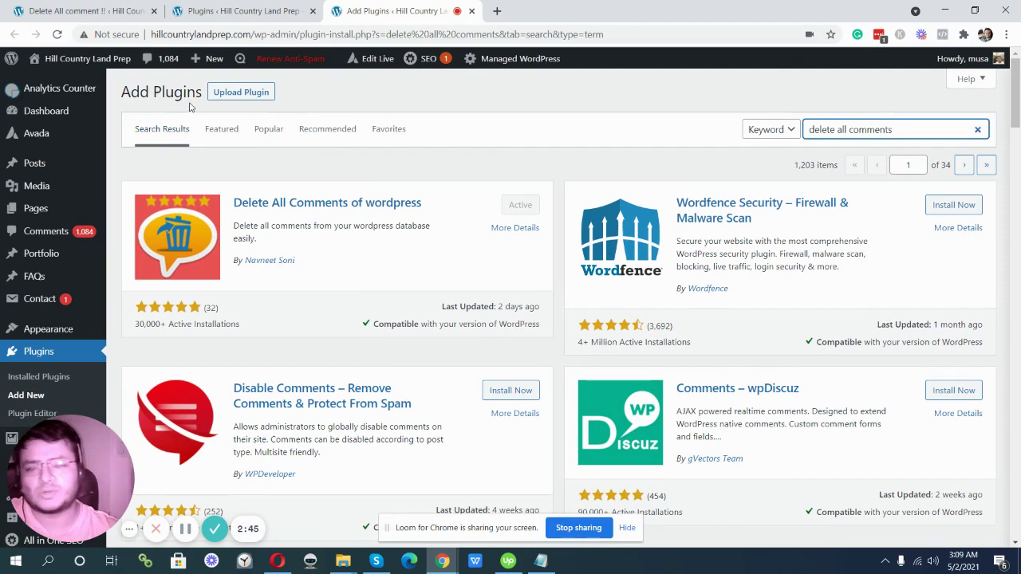
{"action": "scroll", "coordinate": [518, 263], "scroll_direction": "down", "scroll_amount": 3}
{"action": "scroll", "coordinate": [518, 258], "scroll_direction": "up", "scroll_amount": 2}
{"action": "scroll", "coordinate": [518, 257], "scroll_direction": "down", "scroll_amount": 3}
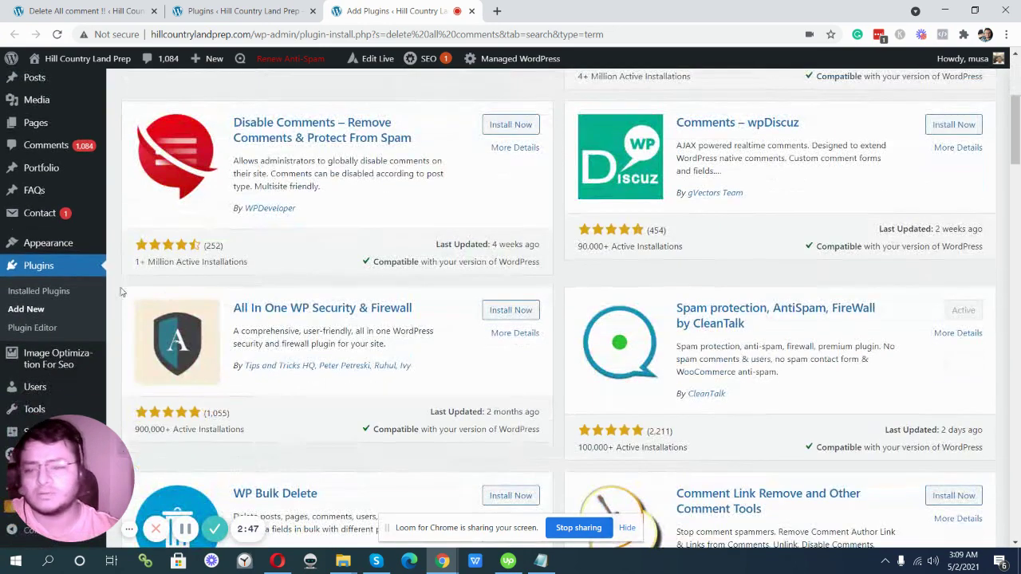
{"action": "scroll", "coordinate": [121, 292], "scroll_direction": "down", "scroll_amount": 1}
{"action": "left_click_drag", "start_coordinate": [97, 526], "coordinate": [627, 528]}
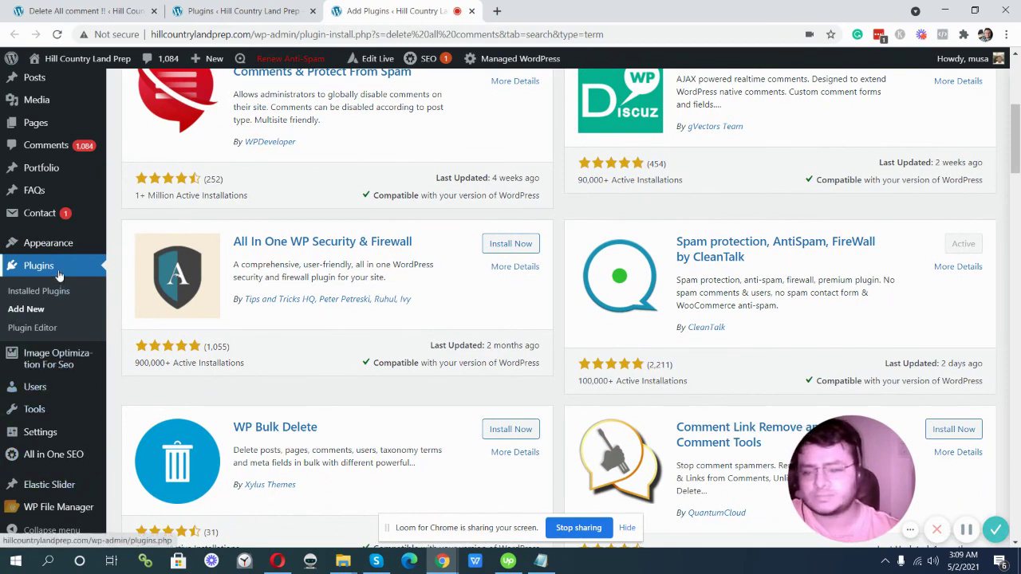
- Open the installed plugins list and locate the Delete All Comments of wordpress plugin
{"action": "left_click", "coordinate": [25, 291]}
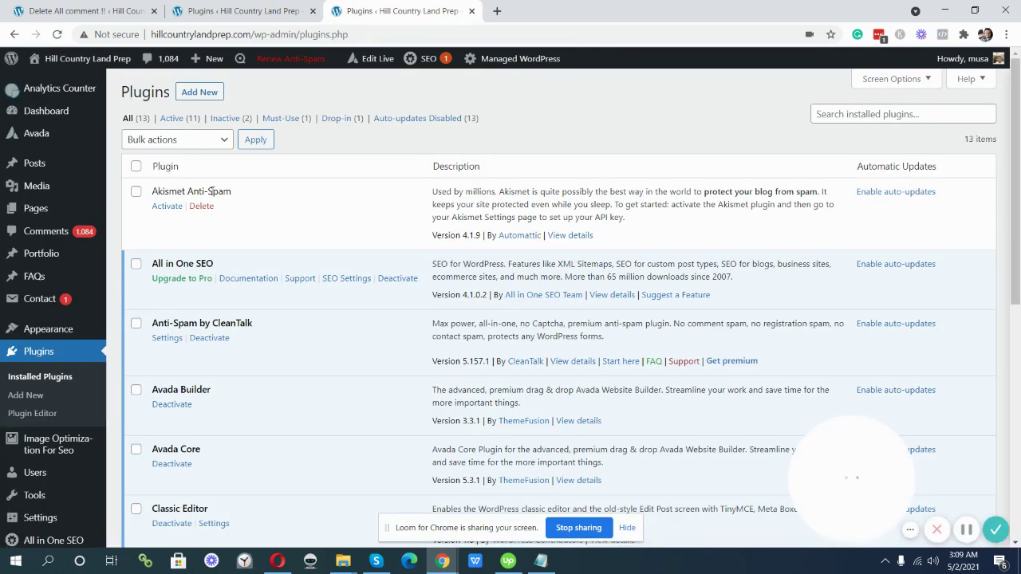
{"action": "scroll", "coordinate": [303, 276], "scroll_direction": "down", "scroll_amount": 6}
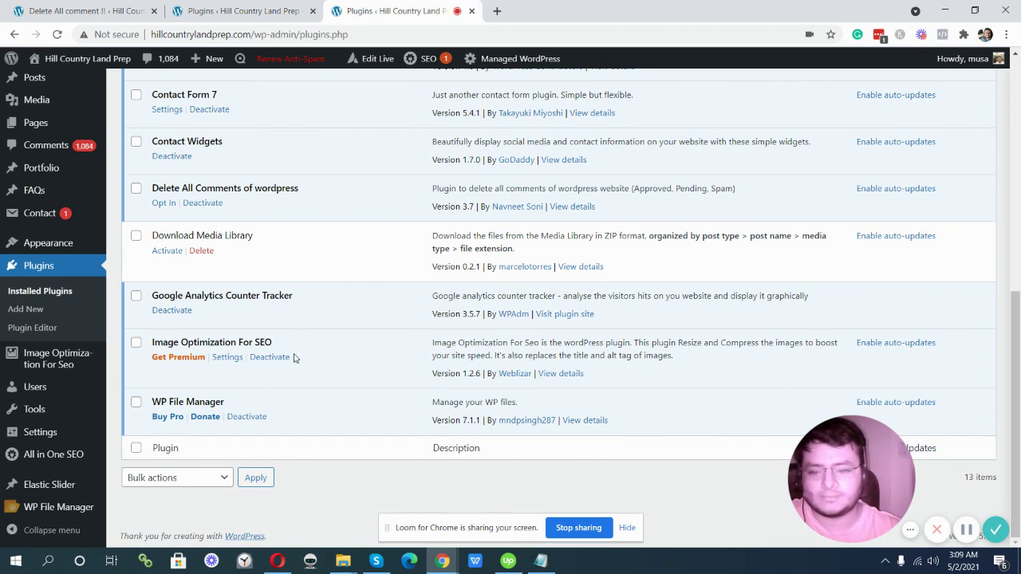
{"action": "scroll", "coordinate": [293, 358], "scroll_direction": "up", "scroll_amount": 1}
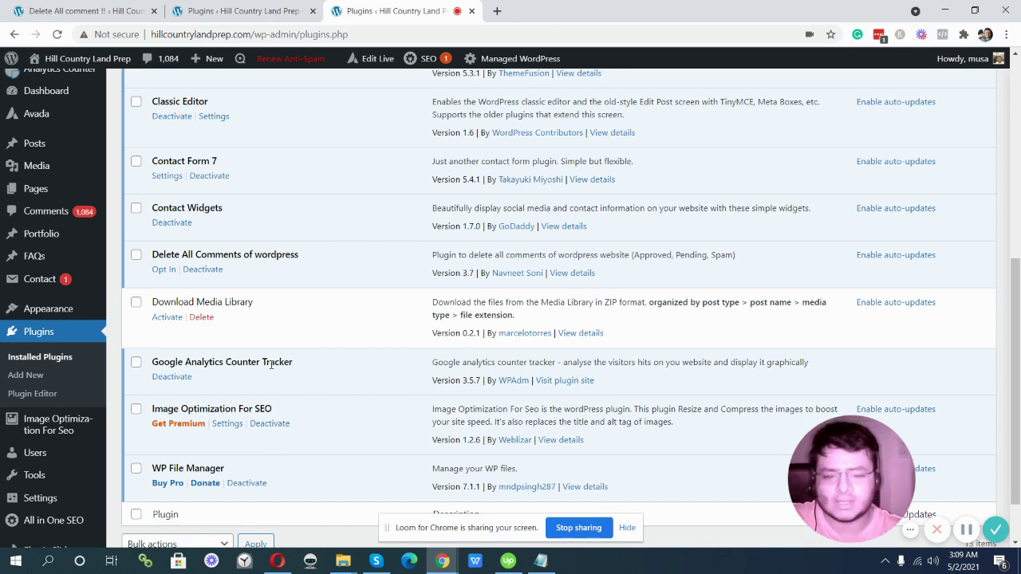
{"action": "scroll", "coordinate": [280, 345], "scroll_direction": "up", "scroll_amount": 1}
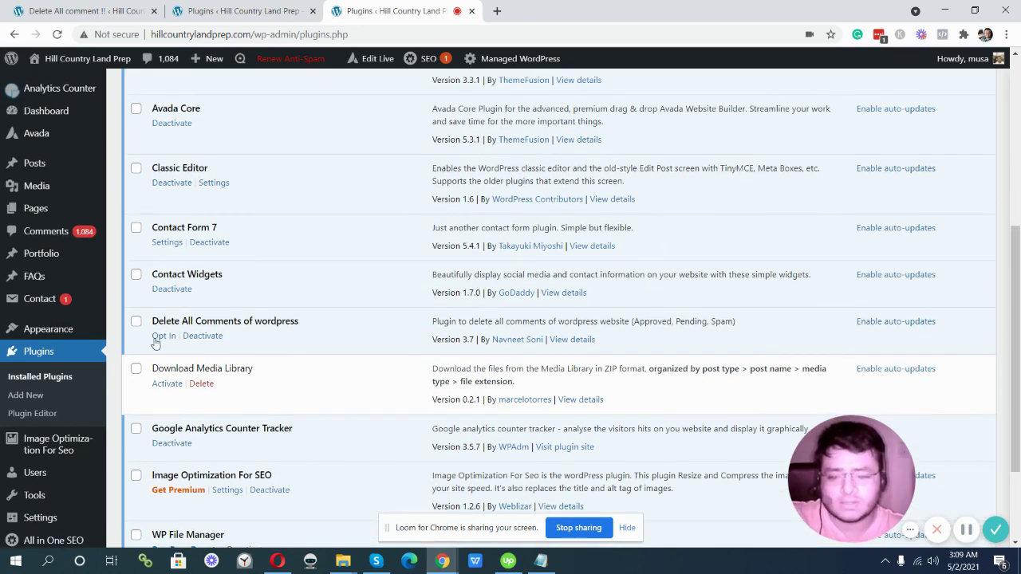
- Open the Delete Comments tool and review its filter options
{"action": "scroll", "coordinate": [120, 351], "scroll_direction": "down", "scroll_amount": 1}
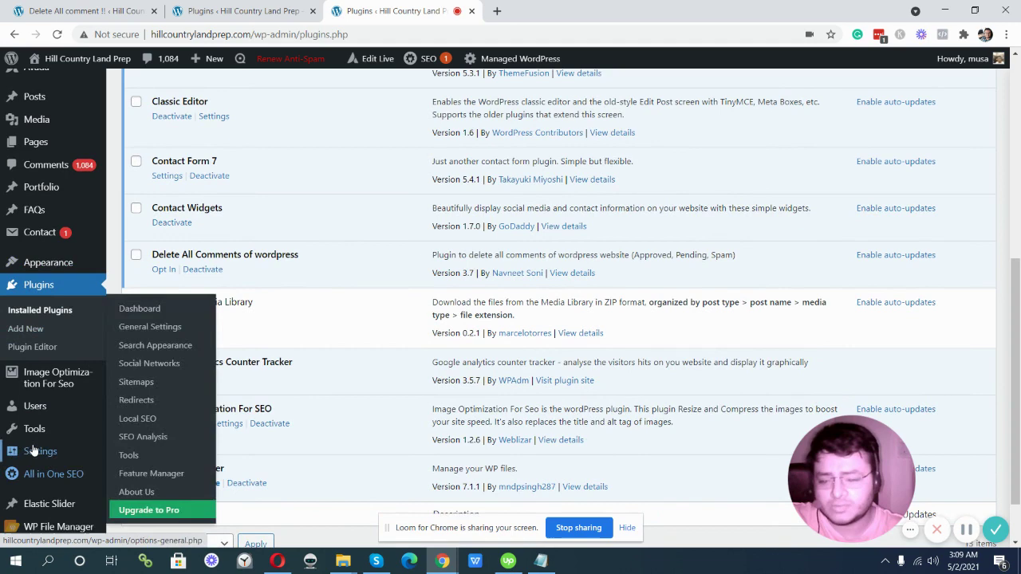
{"action": "mouse_move", "coordinate": [33, 451]}
{"action": "scroll", "coordinate": [33, 451], "scroll_direction": "down", "scroll_amount": 1}
{"action": "mouse_move", "coordinate": [34, 415]}
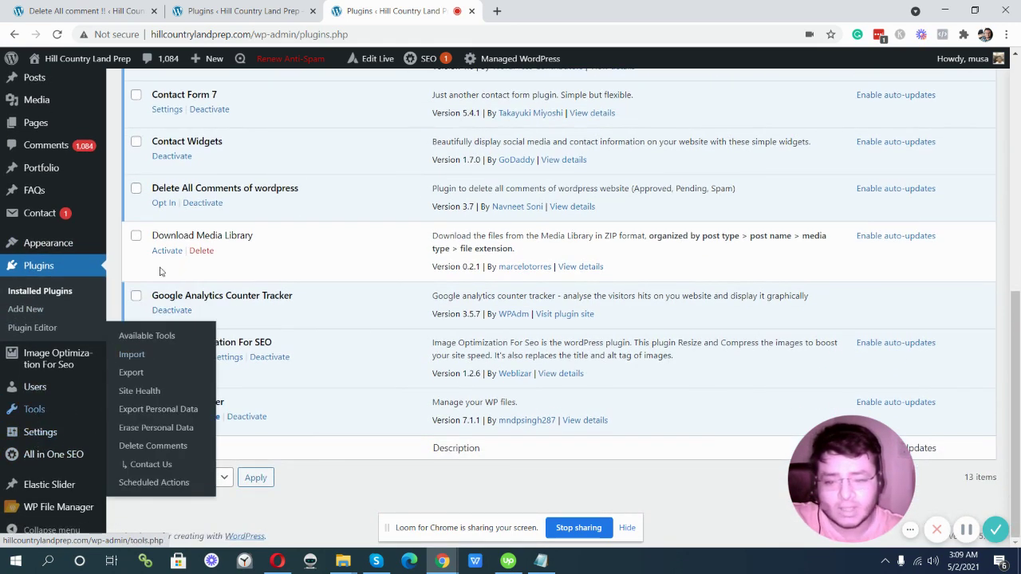
{"action": "left_click", "coordinate": [144, 453]}
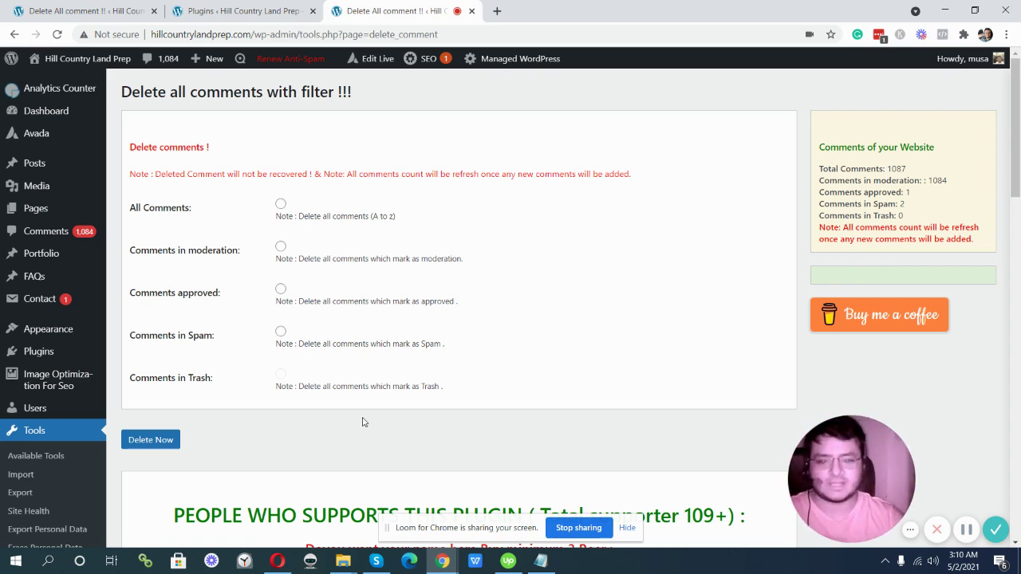
{"action": "scroll", "coordinate": [411, 372], "scroll_direction": "down", "scroll_amount": 4}
{"action": "scroll", "coordinate": [411, 372], "scroll_direction": "up", "scroll_amount": 4}
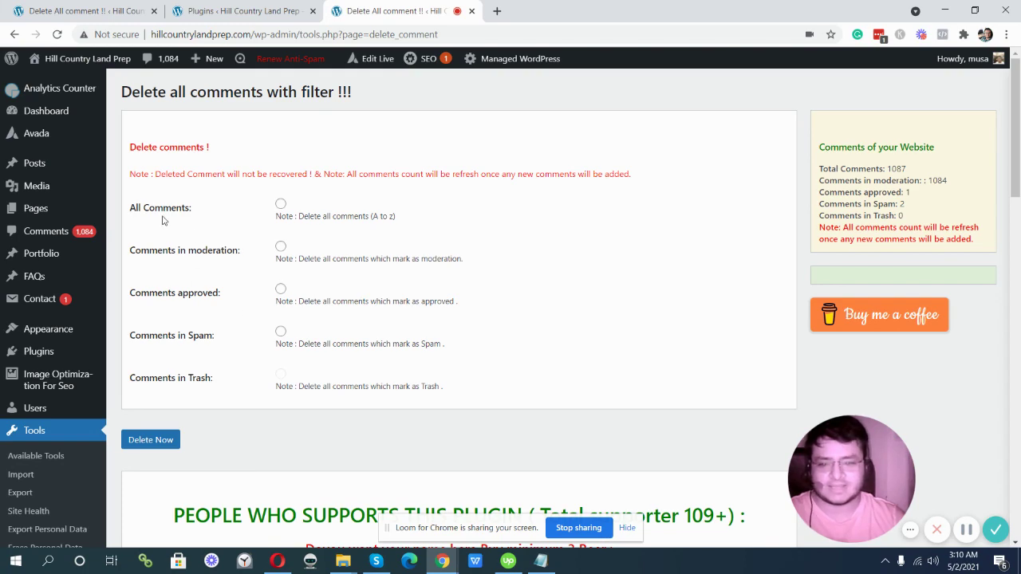
- Delete every comment on the site with the All Comments option, then reload the page
{"action": "left_click", "coordinate": [281, 204]}
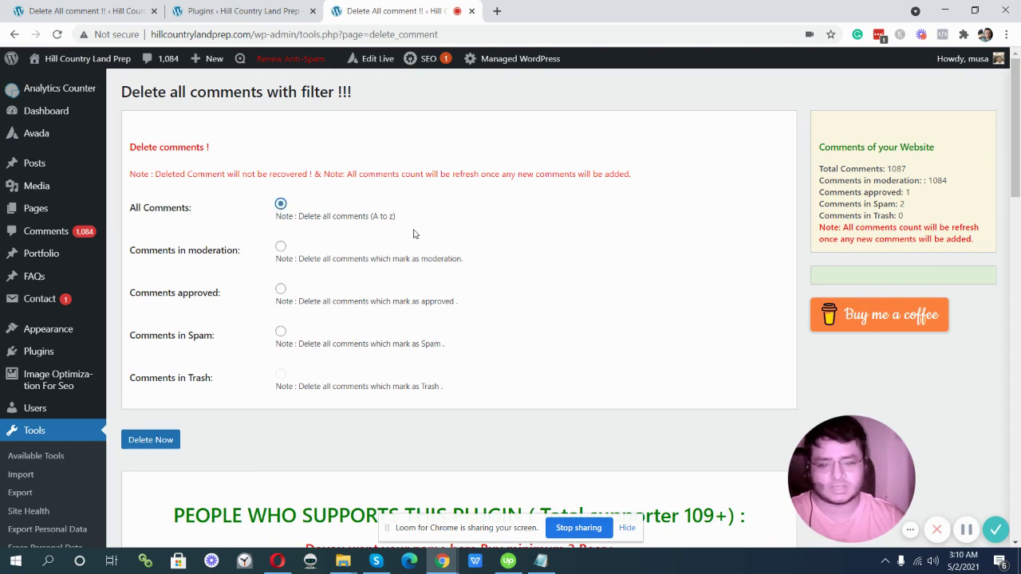
{"action": "scroll", "coordinate": [385, 220], "scroll_direction": "down", "scroll_amount": 2}
{"action": "scroll", "coordinate": [385, 221], "scroll_direction": "up", "scroll_amount": 2}
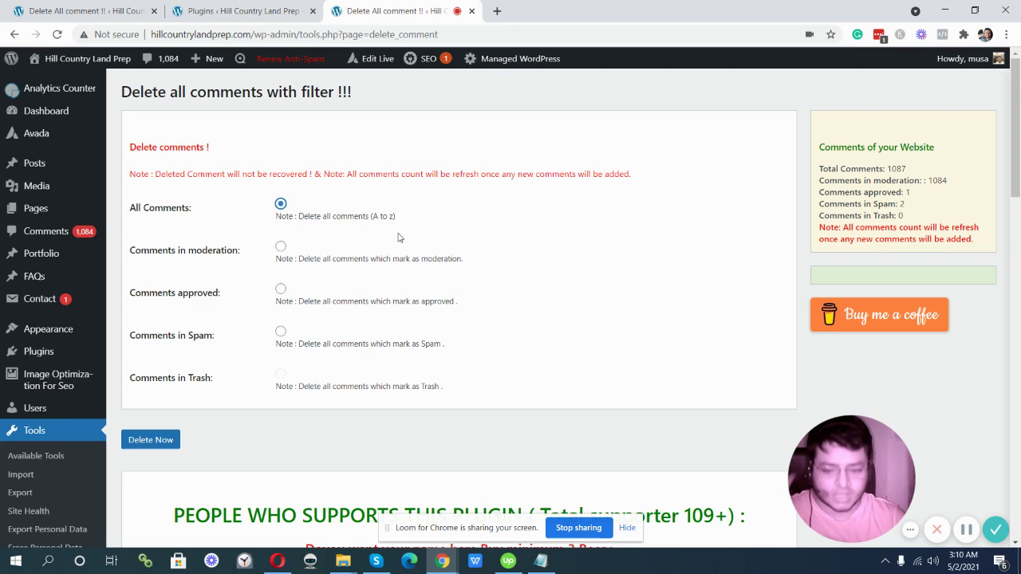
{"action": "left_click", "coordinate": [148, 445]}
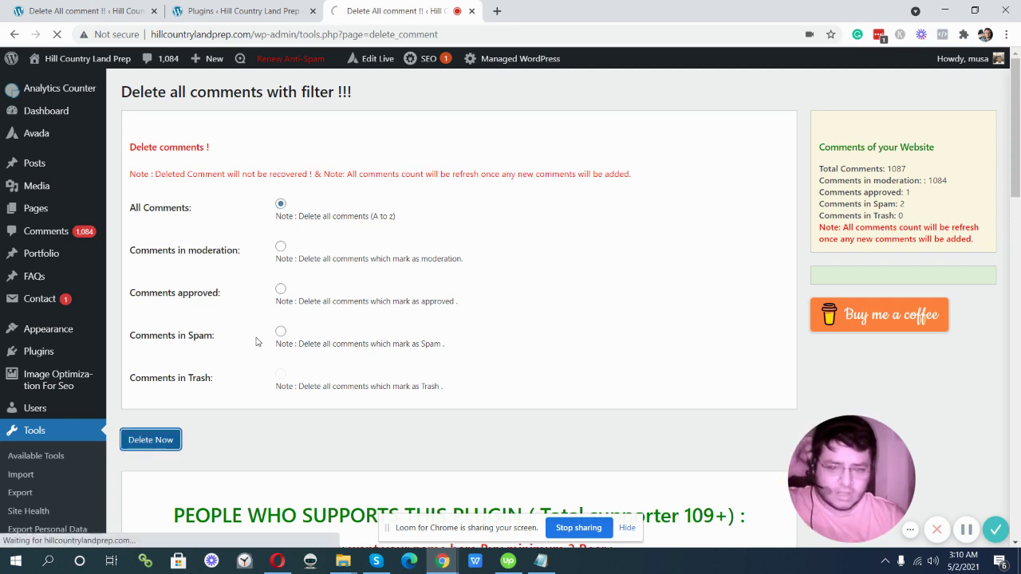
{"action": "scroll", "coordinate": [258, 339], "scroll_direction": "down", "scroll_amount": 4}
{"action": "scroll", "coordinate": [257, 342], "scroll_direction": "up", "scroll_amount": 3}
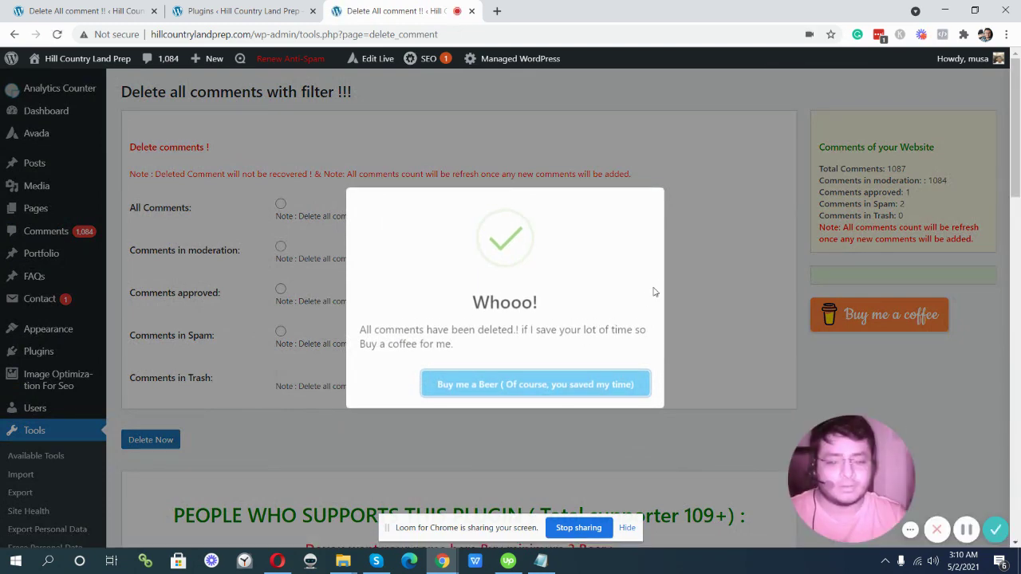
{"action": "left_click", "coordinate": [677, 274]}
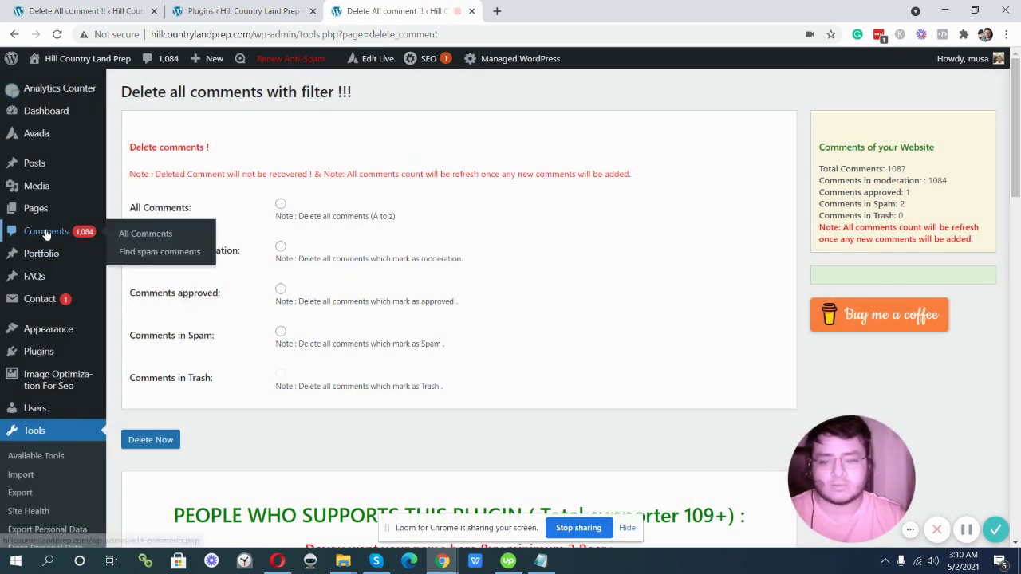
{"action": "left_click", "coordinate": [56, 34]}
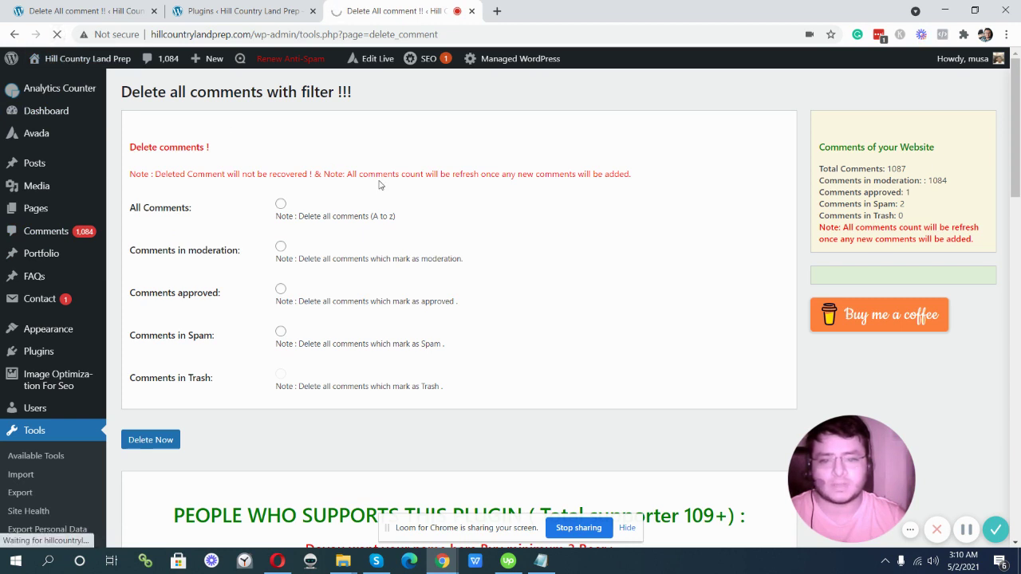